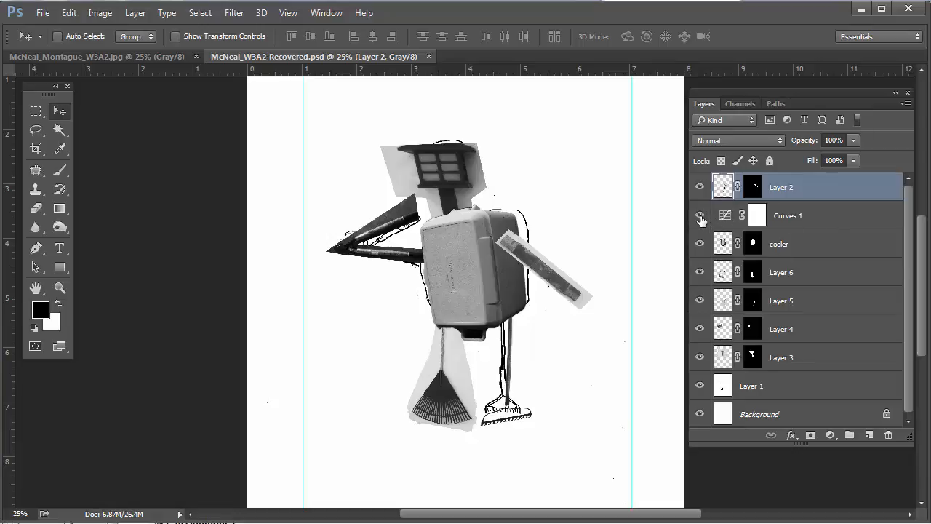
Compare the robot with and without Curves 1, then move it down just above Layer 3
left_click(700, 216)
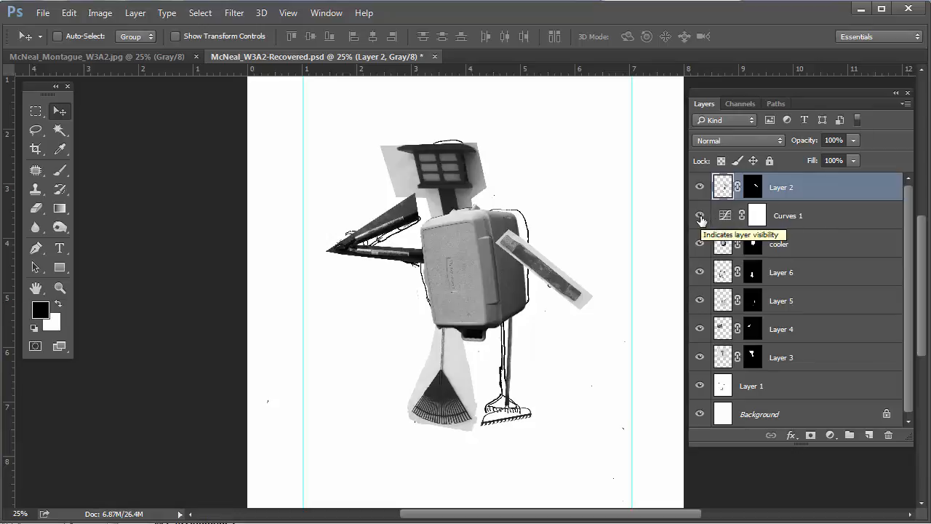
left_click(700, 216)
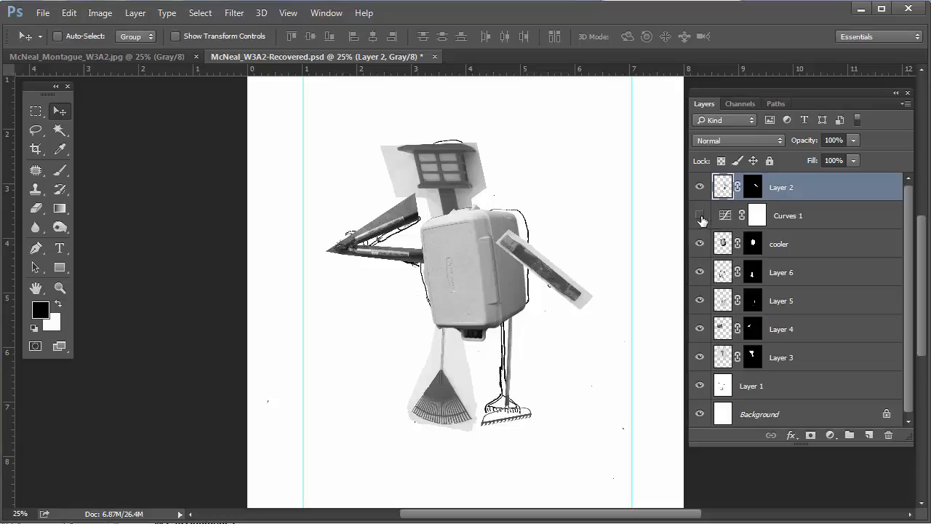
left_click(700, 216)
left_click(804, 215)
left_click_drag(842, 213, 835, 346)
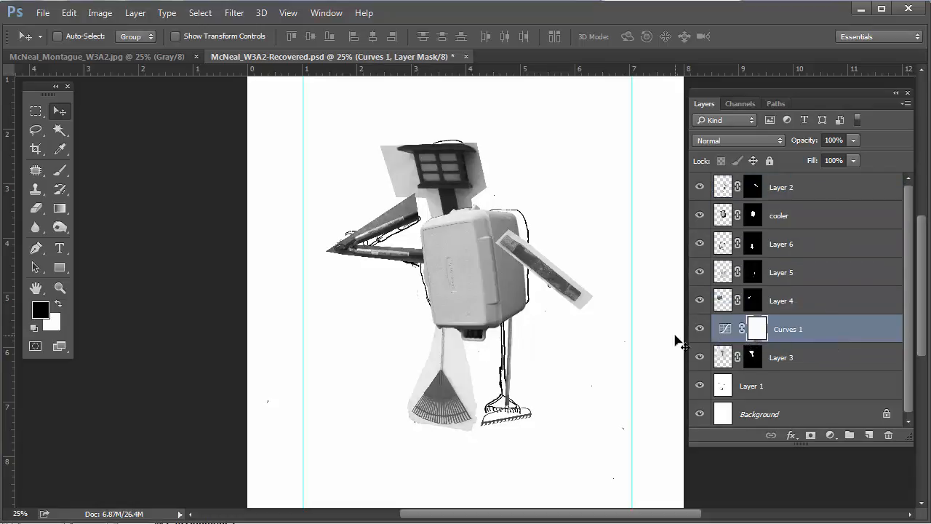
Compare Curves 1 again at its new position, then delete the Curves 1 layer
left_click(700, 329)
left_click(700, 330)
left_click(701, 330)
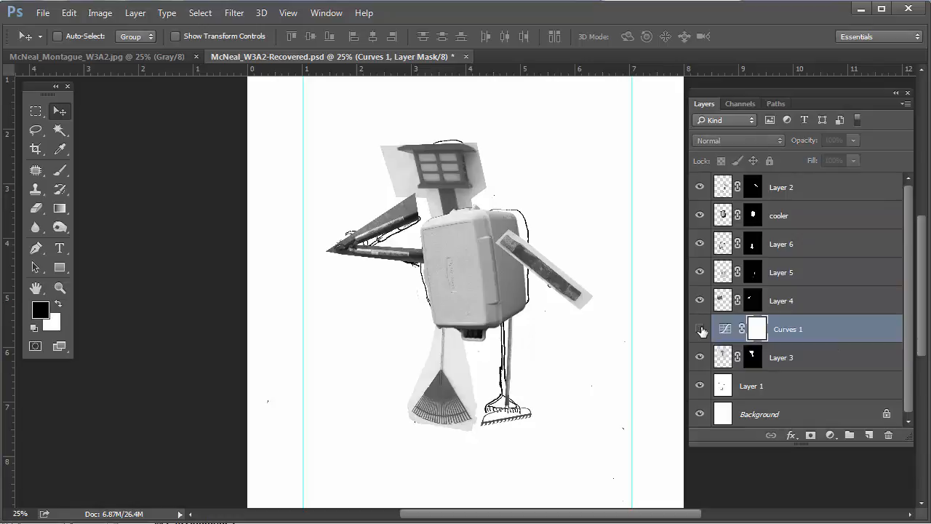
left_click(701, 331)
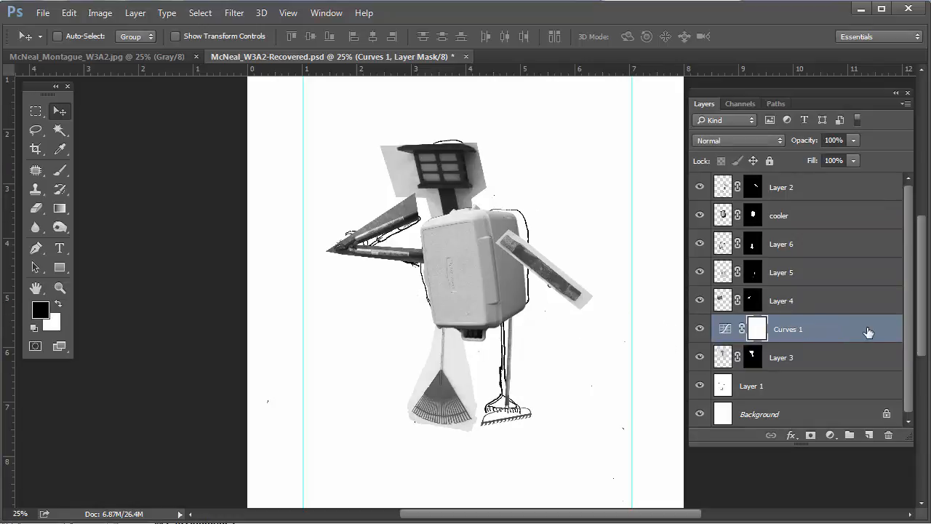
left_click_drag(869, 333, 888, 434)
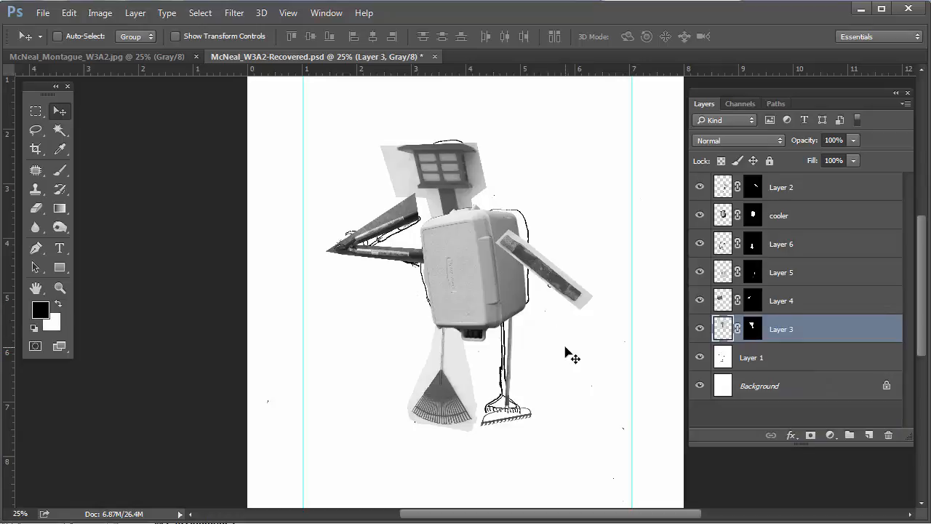
key("ctrl")
Fit the whole page in view and hide Layer 1's sketched line drawings
key("ctrl+0")
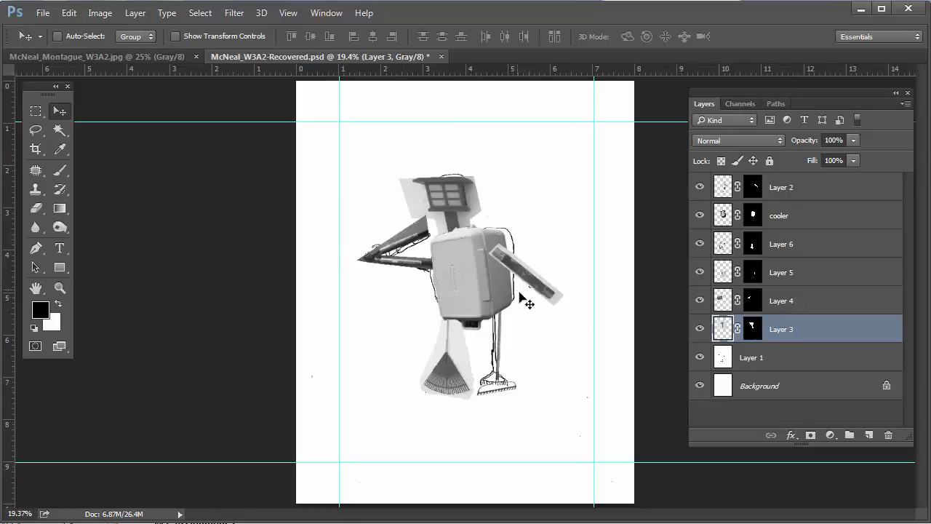
left_click(700, 358)
left_click(701, 358)
left_click(700, 358)
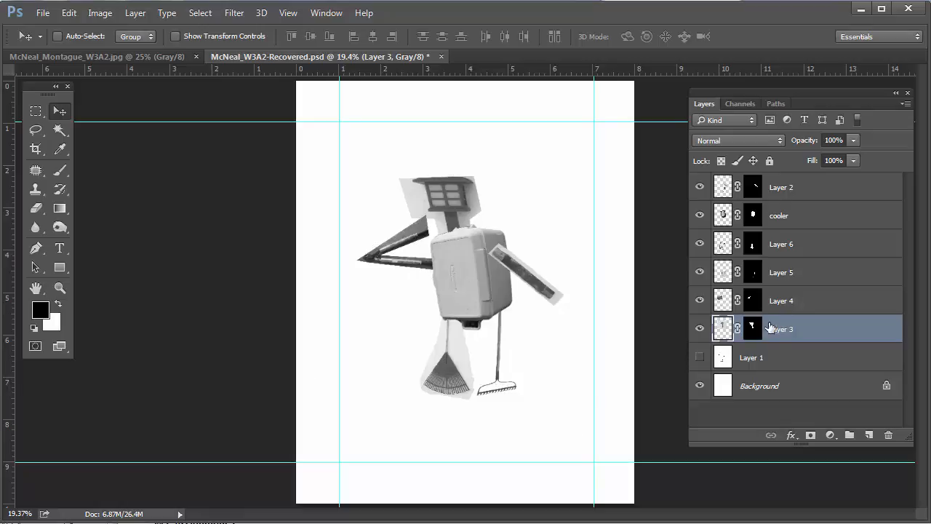
Select Layer 2 through Layer 3 and nudge the whole robot slightly lower
left_click(824, 185)
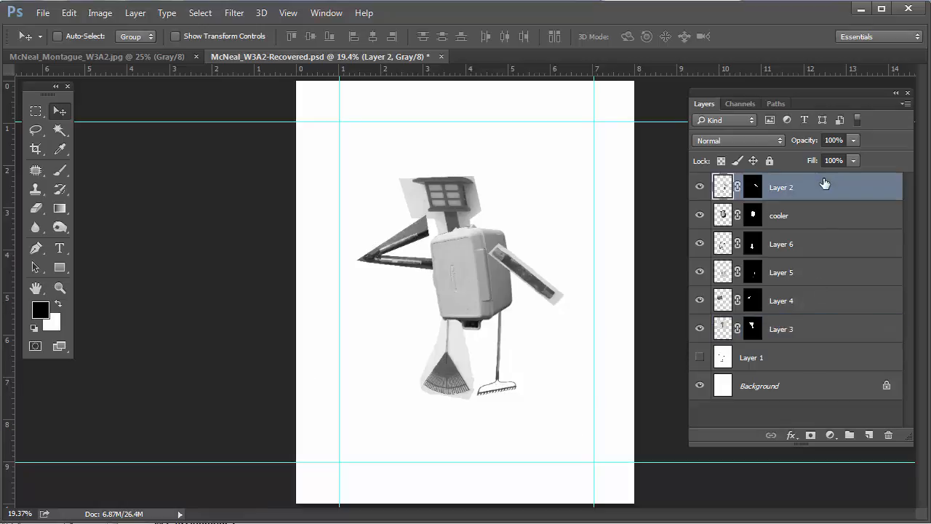
left_click(811, 335, "shift")
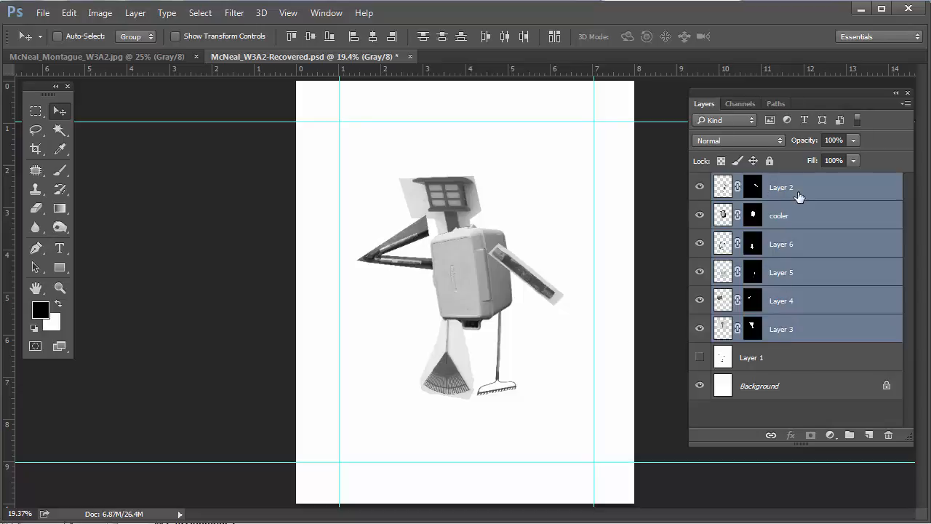
mouse_move(469, 275)
left_mouse_down()
mouse_move(512, 247)
mouse_move(509, 280)
mouse_move(473, 290)
left_mouse_up()
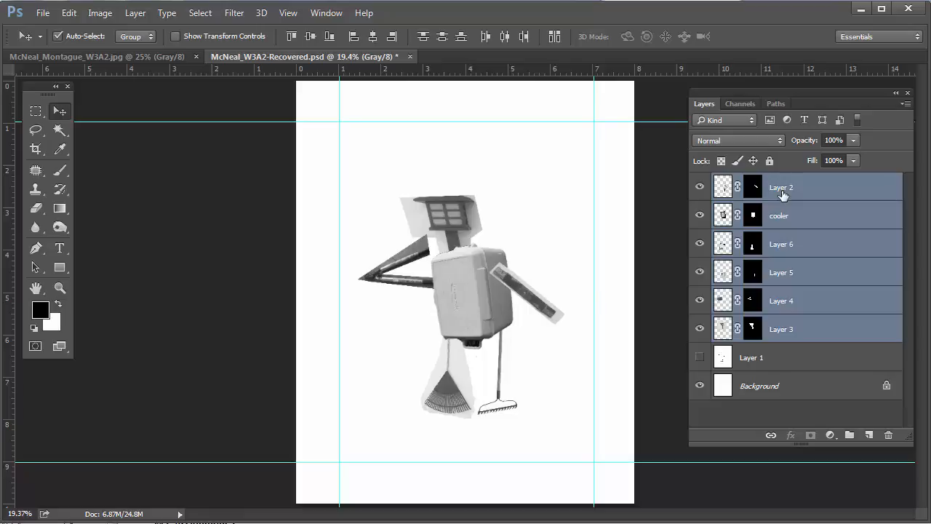
Scale the selected robot layers to about 147%, shift the figure up and right, and commit
key("ctrl+t")
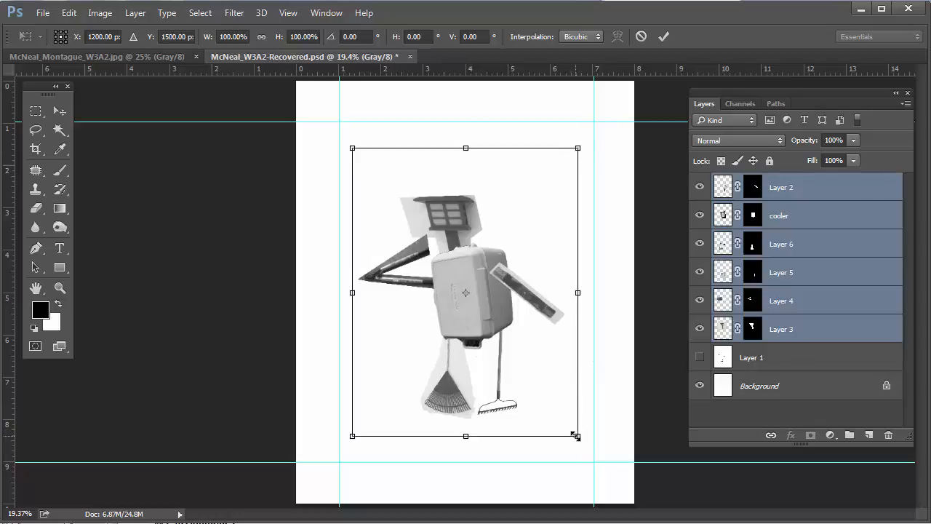
left_click_drag(576, 437, 564, 416)
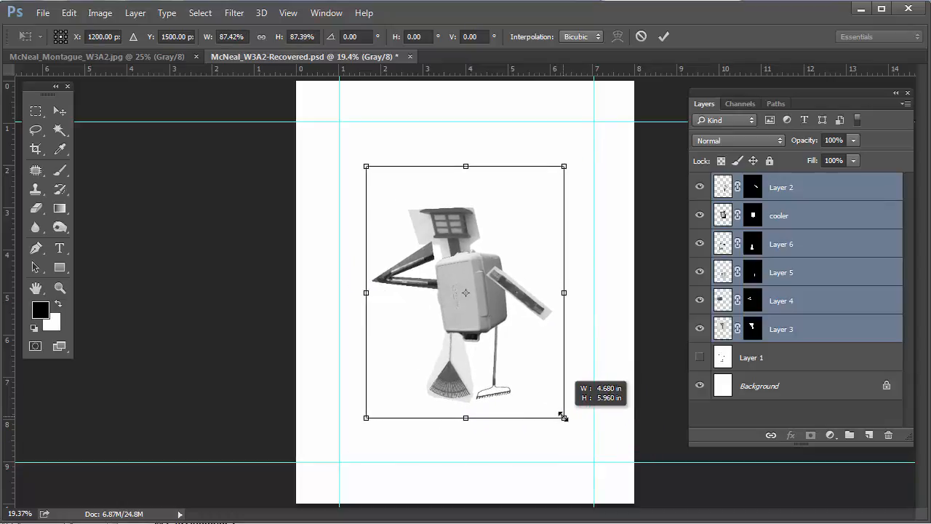
left_click_drag(564, 416, 613, 515)
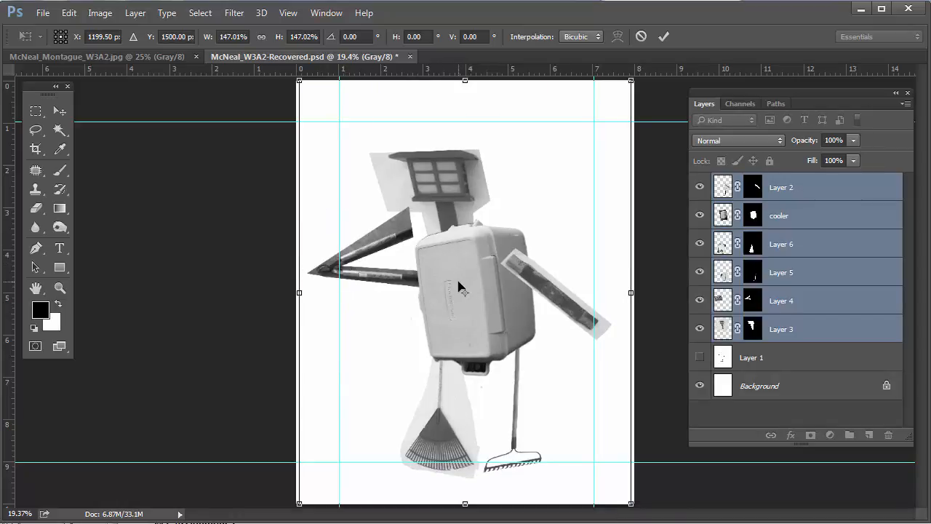
left_click_drag(458, 280, 467, 255)
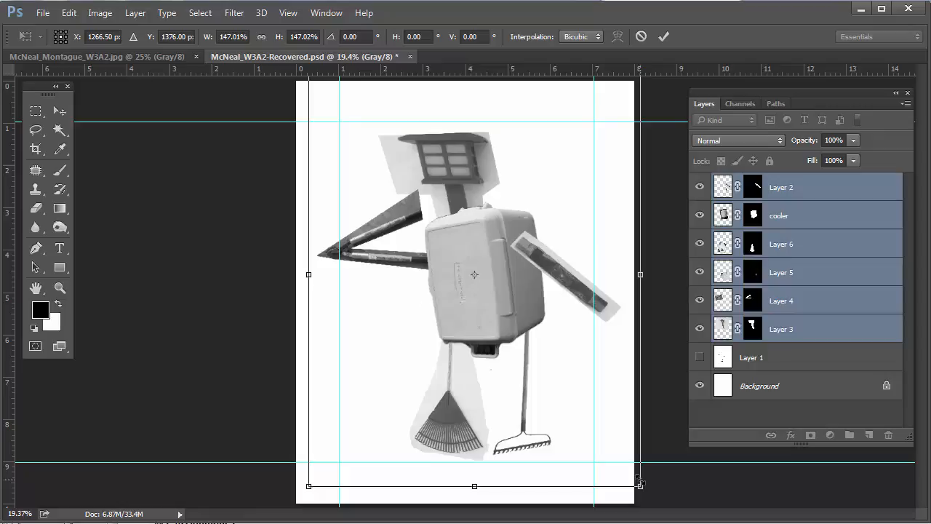
key("Return")
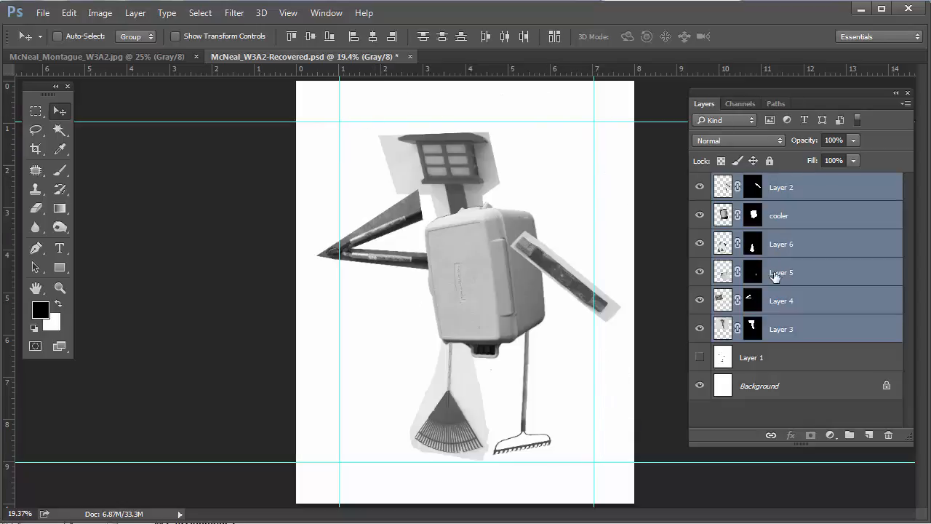
Select Layer 2, check its arm image, and add a Levels adjustment layer above it
left_click(837, 189)
left_click(698, 190)
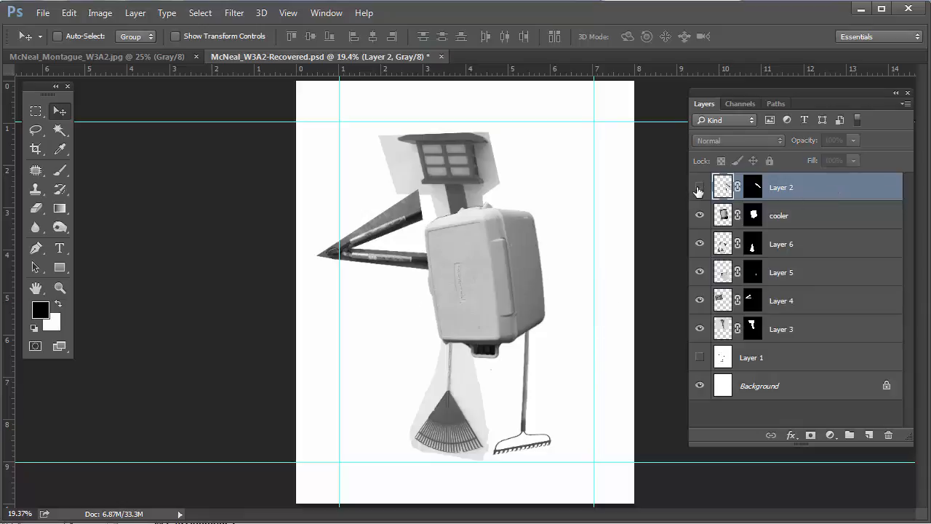
left_click(698, 189)
left_click(698, 189)
left_click(698, 189)
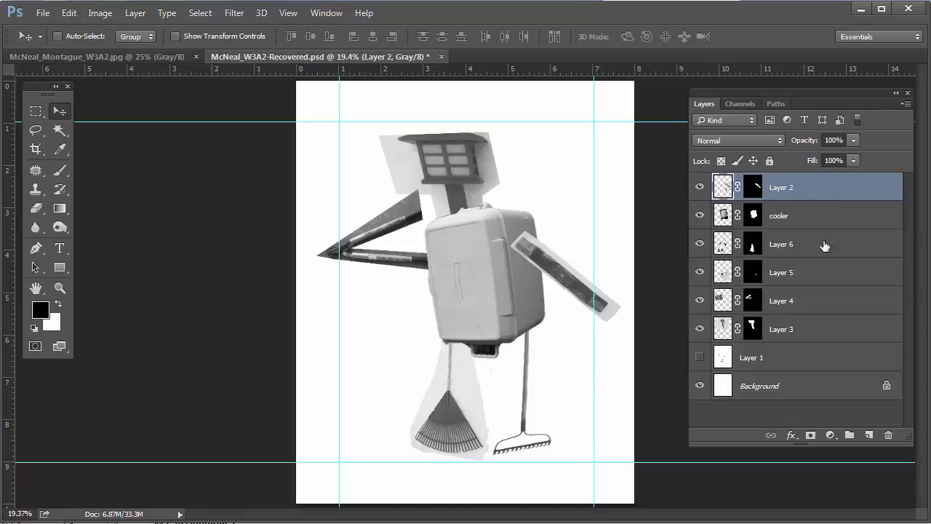
left_click(830, 434)
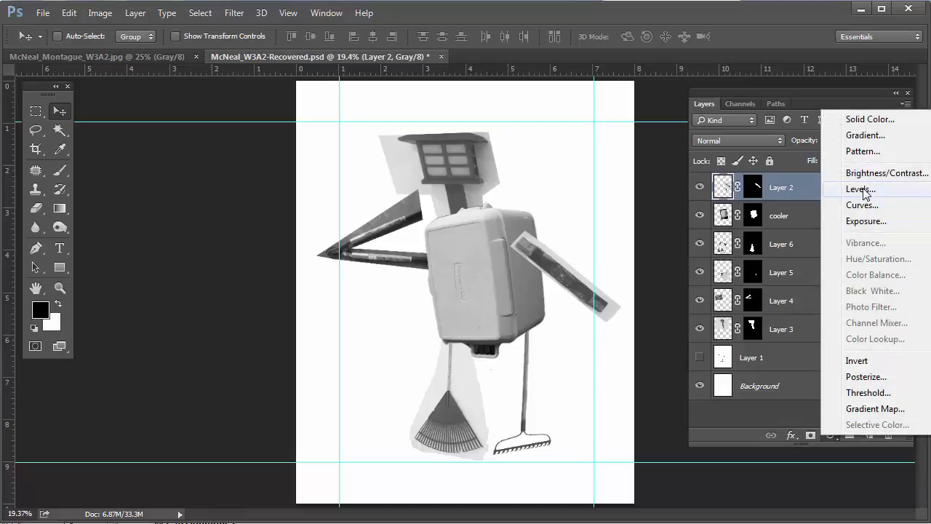
left_click(862, 190)
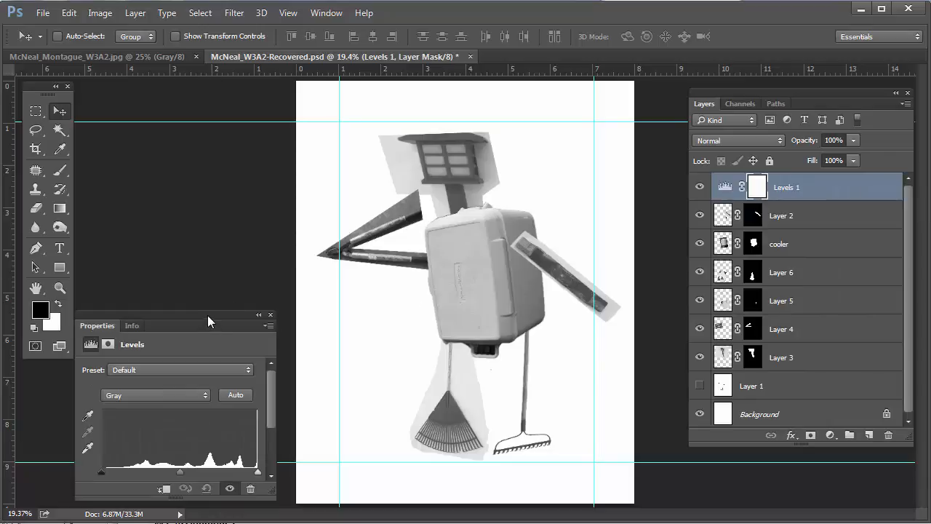
left_click_drag(208, 320, 220, 141)
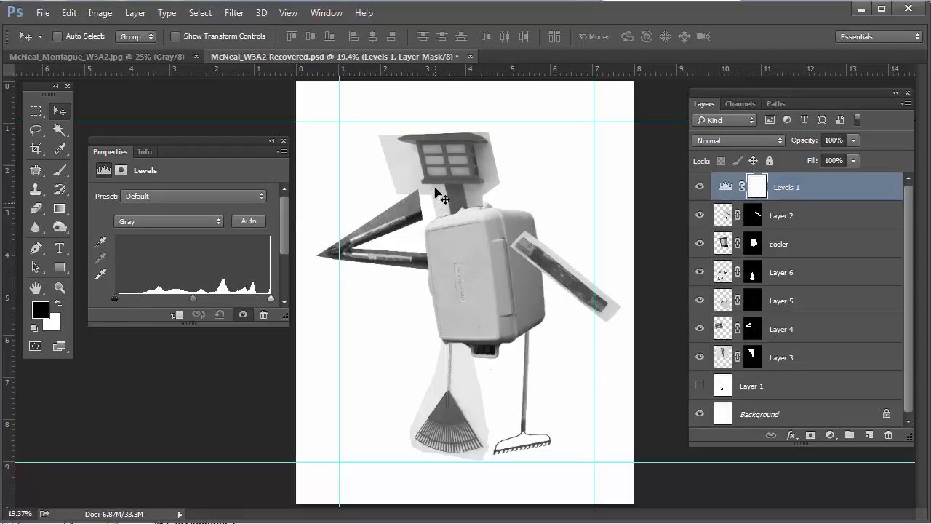
Zoom in on the right arm; in Levels 1 raise the black point and brighten midtones and highlights
key("ctrl")
left_click(572, 295)
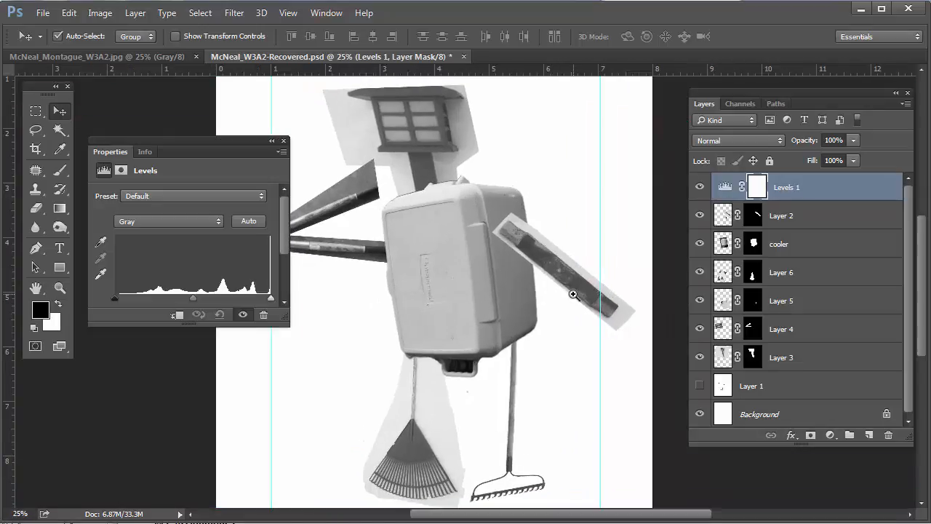
left_click(573, 296)
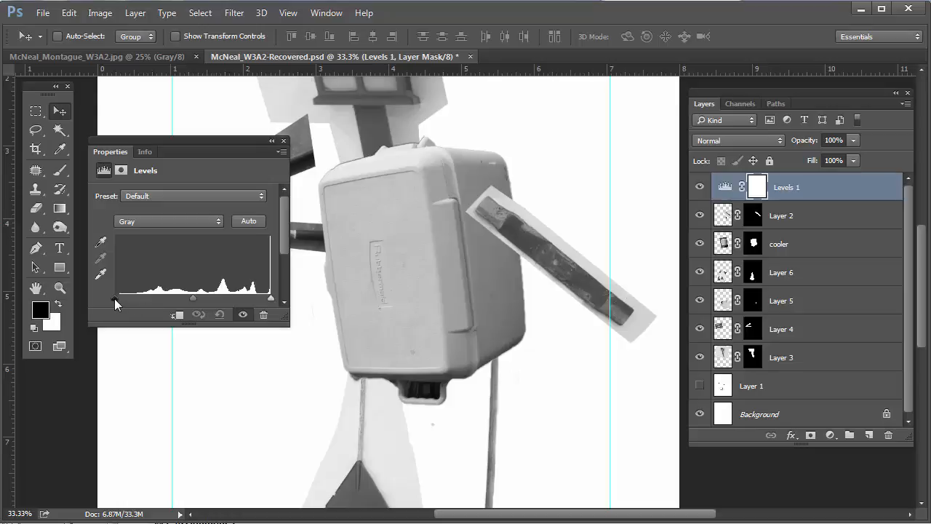
left_click_drag(114, 298, 141, 298)
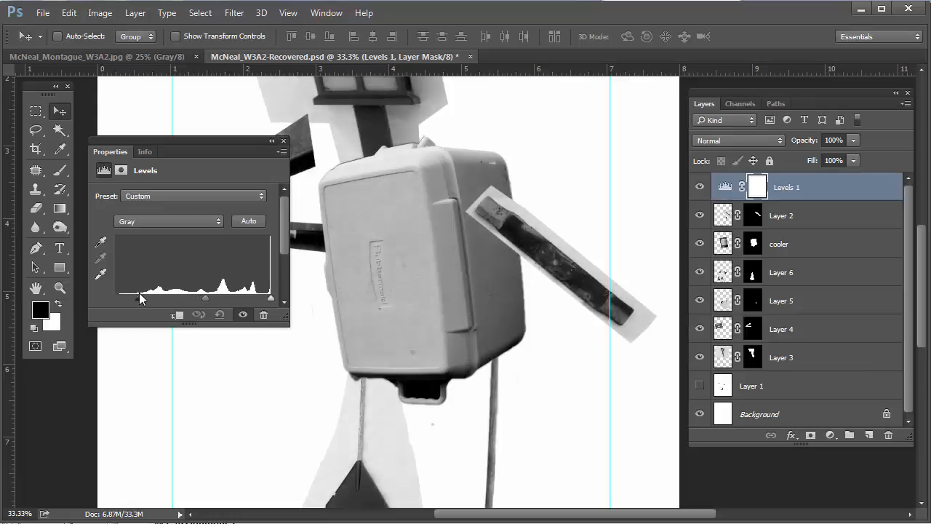
left_click_drag(138, 297, 135, 298)
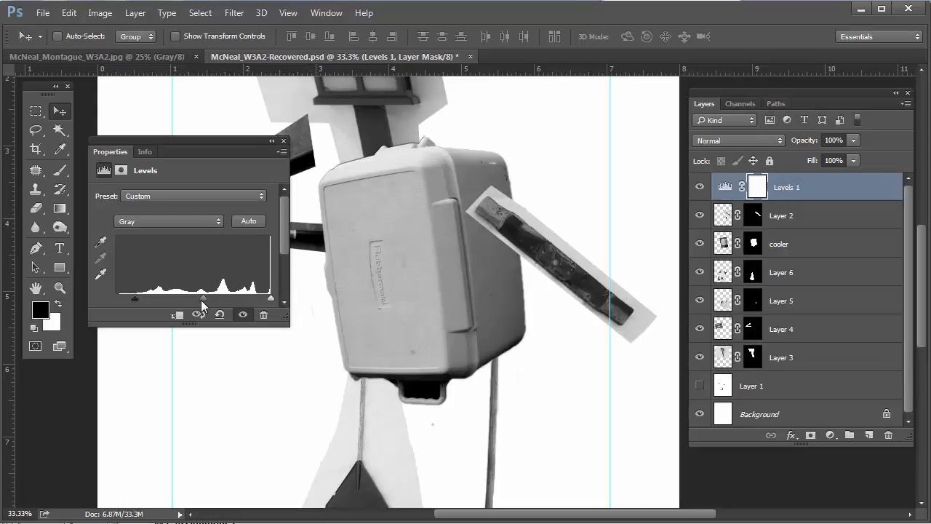
left_click_drag(203, 297, 198, 300)
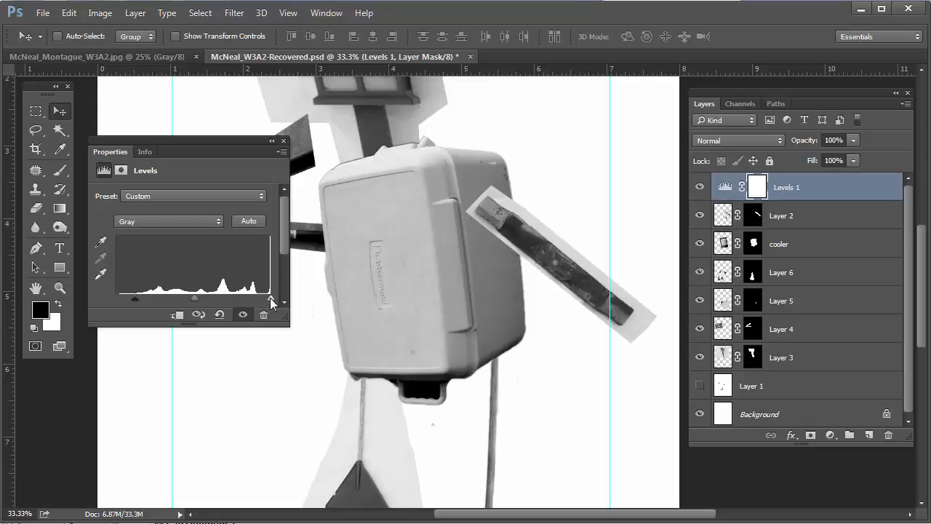
left_click_drag(270, 297, 256, 299)
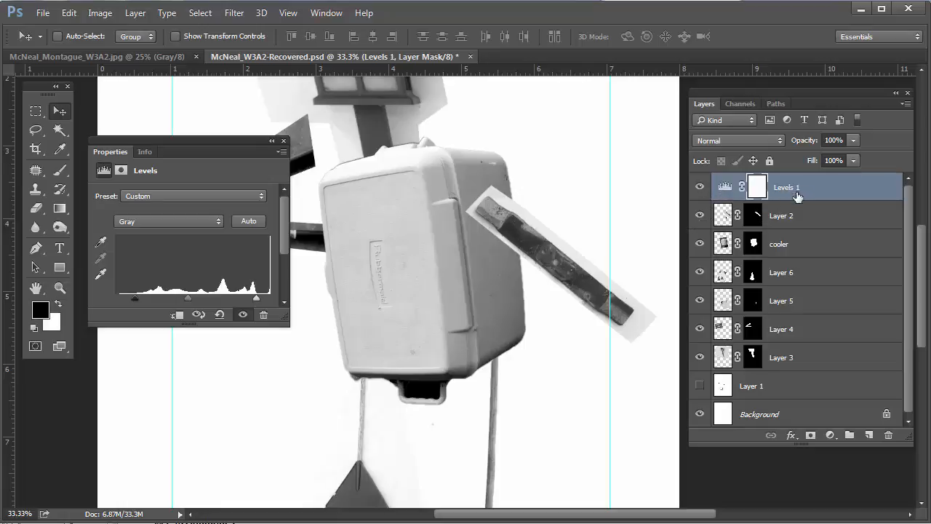
Alt-click between Levels 1 and Layer 2 to make Levels 1 a clipping mask on Layer 2
right_click(845, 187)
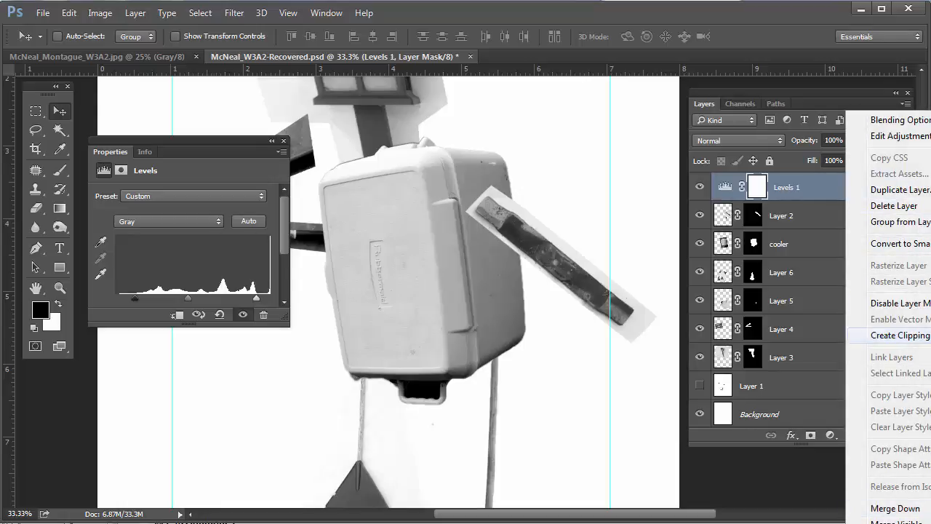
left_click(816, 184)
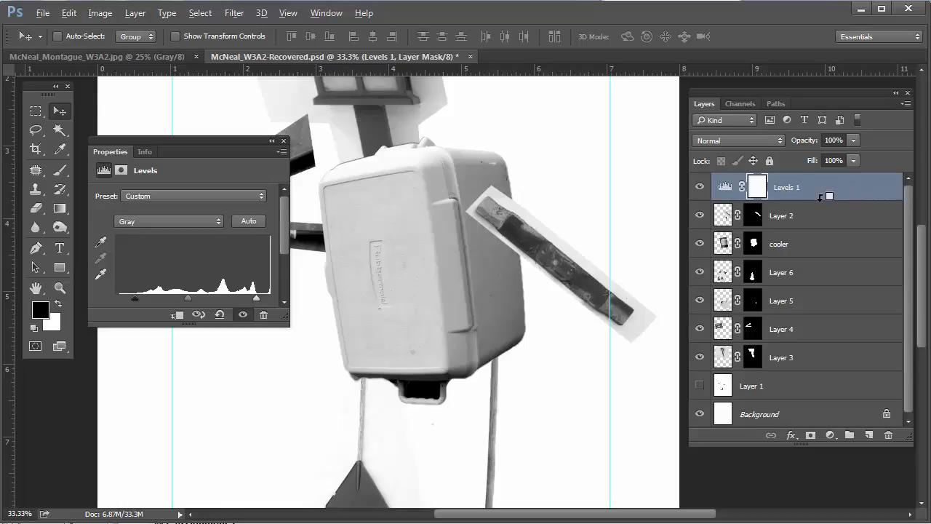
key("alt")
key("alt")
left_click(821, 195, "alt")
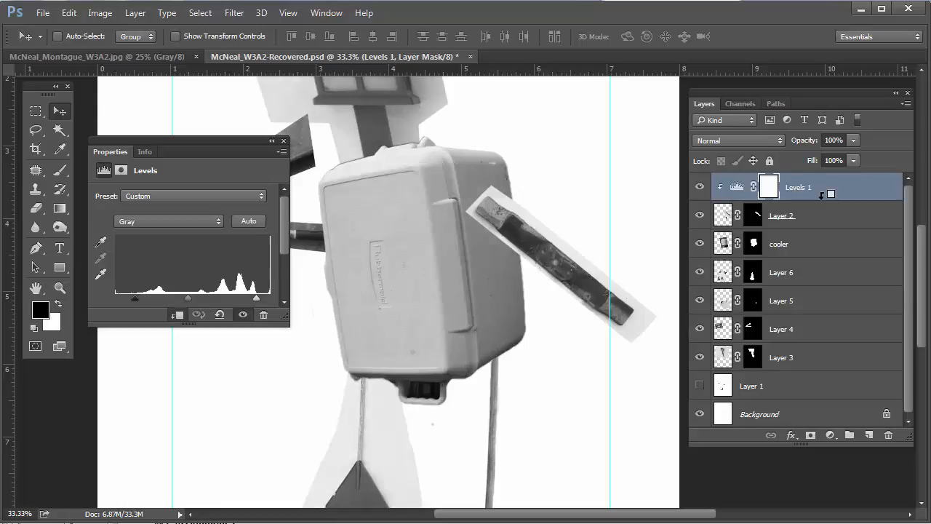
Compare Levels 1 on and off, then raise its black point and pull in its white point
left_click(699, 188)
left_click(700, 188)
left_click(699, 188)
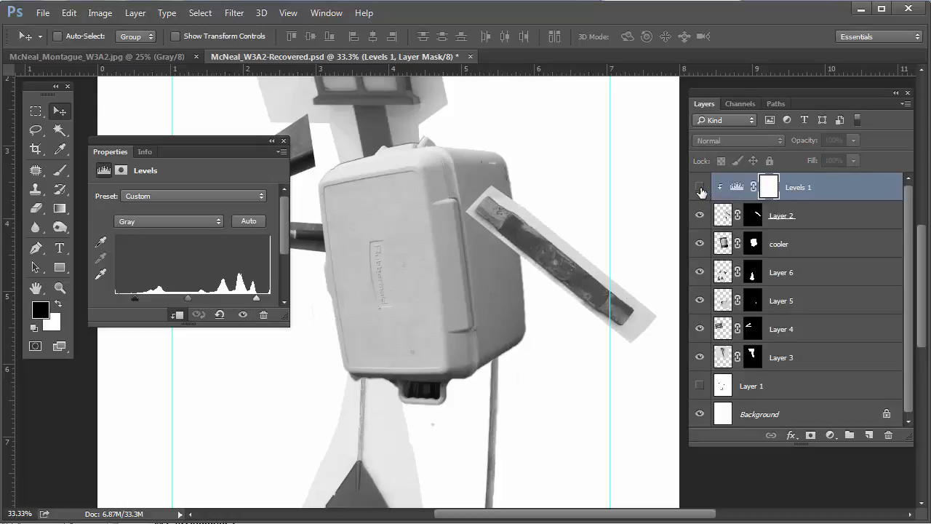
left_click(699, 189)
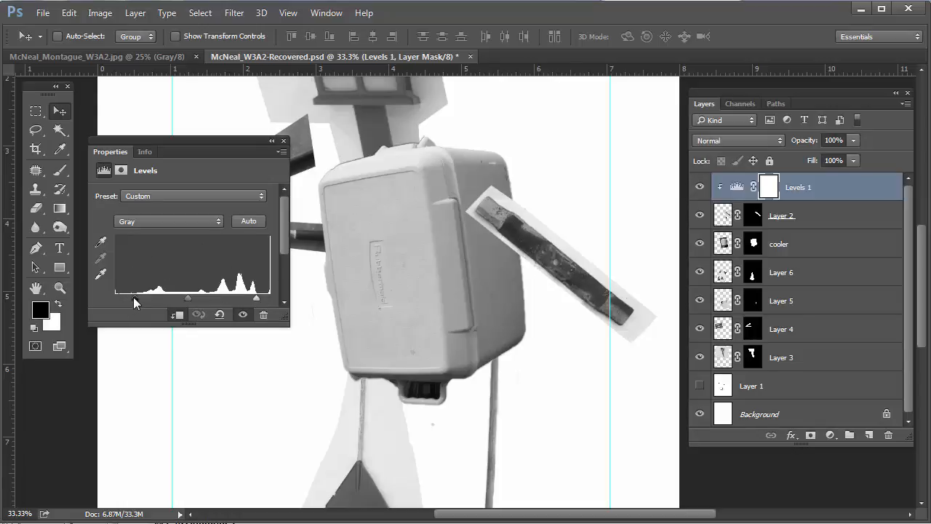
left_click_drag(134, 297, 137, 299)
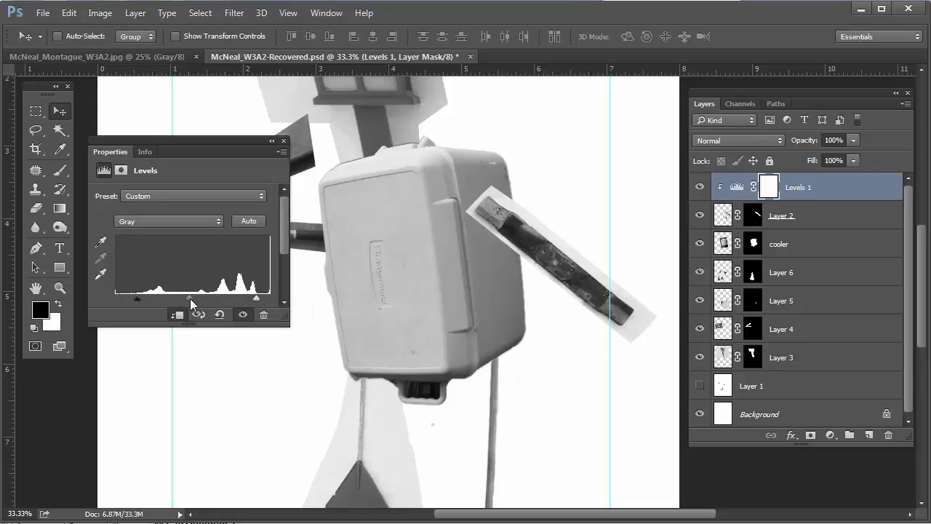
left_click_drag(256, 299, 266, 298)
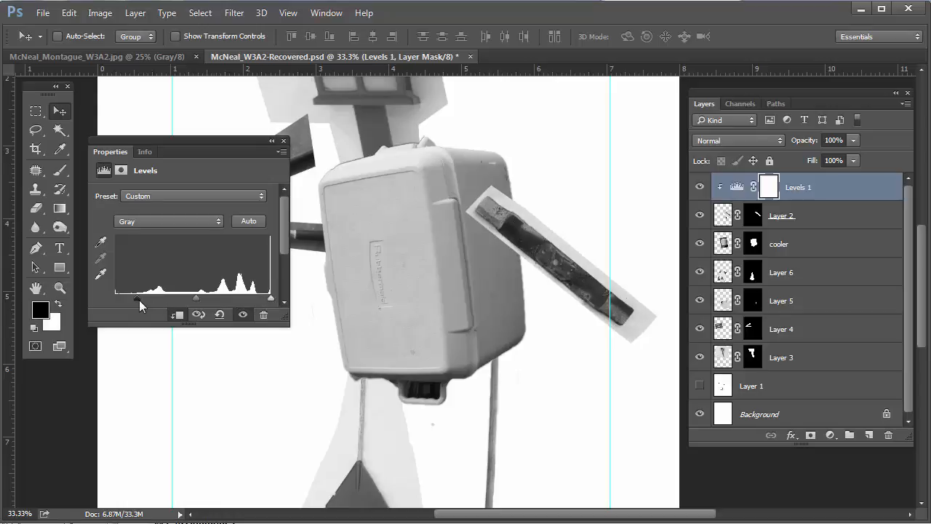
left_click_drag(138, 298, 100, 297)
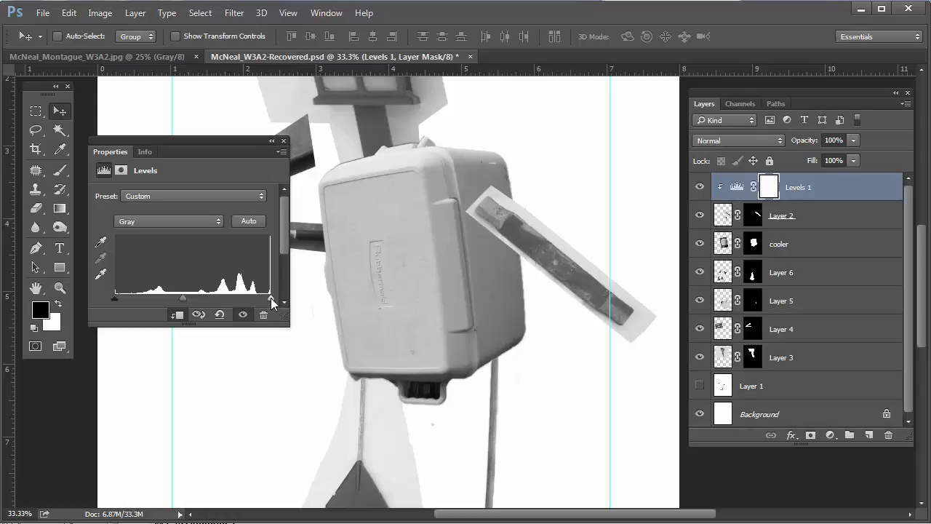
left_click_drag(271, 299, 258, 299)
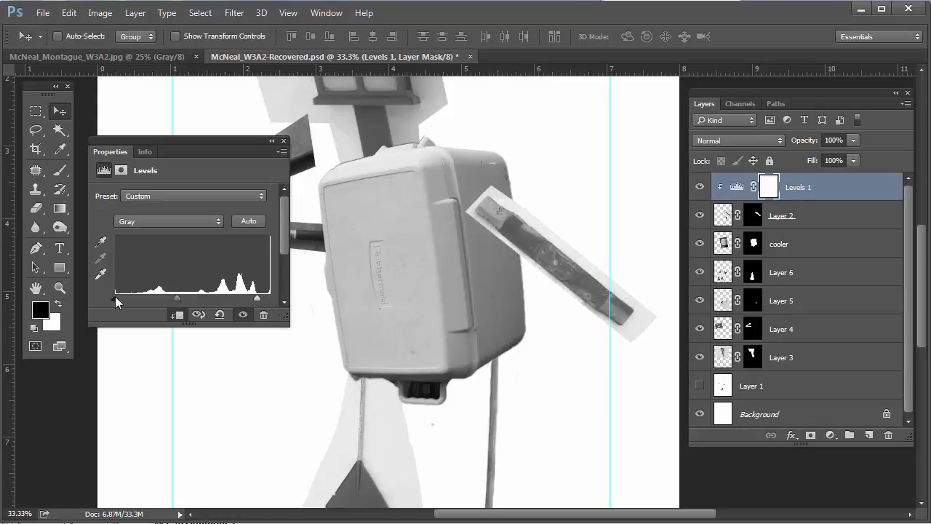
left_click_drag(114, 296, 142, 298)
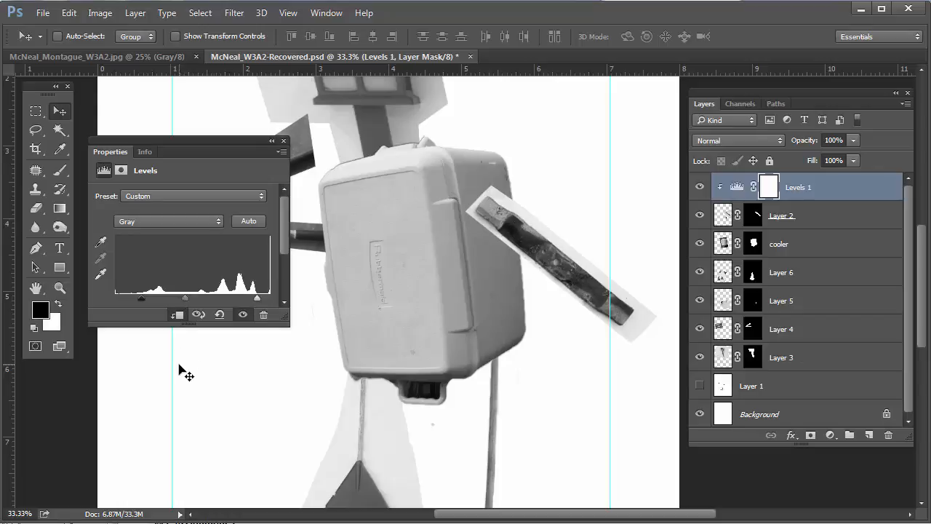
Close the Levels settings and select the cooler layer
left_click(281, 141)
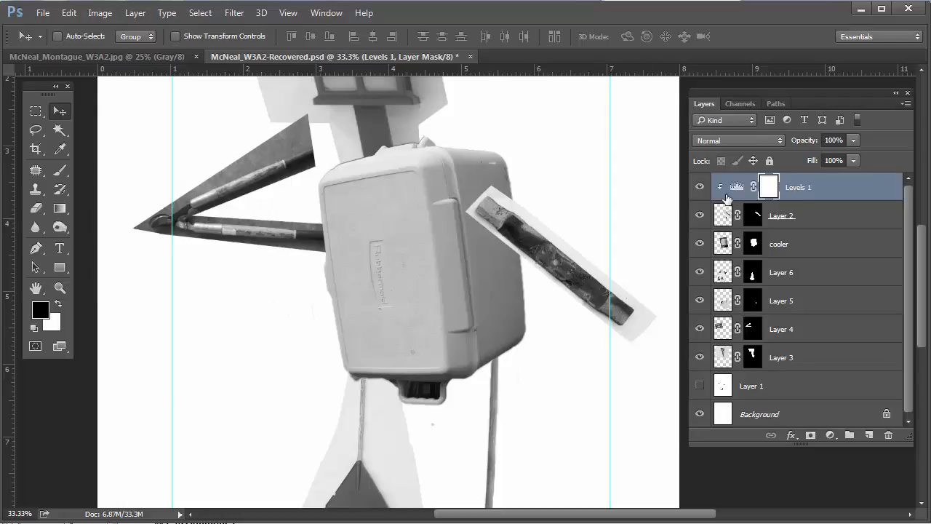
left_click(703, 246)
left_click(702, 246)
left_click(818, 248)
Add a Levels 2 adjustment above the cooler and clip it to that layer
left_click(830, 434)
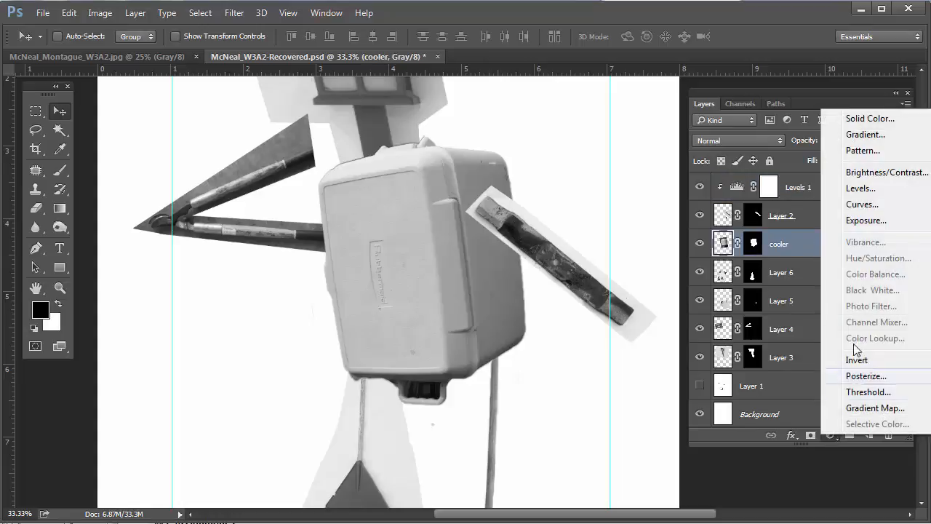
left_click(861, 188)
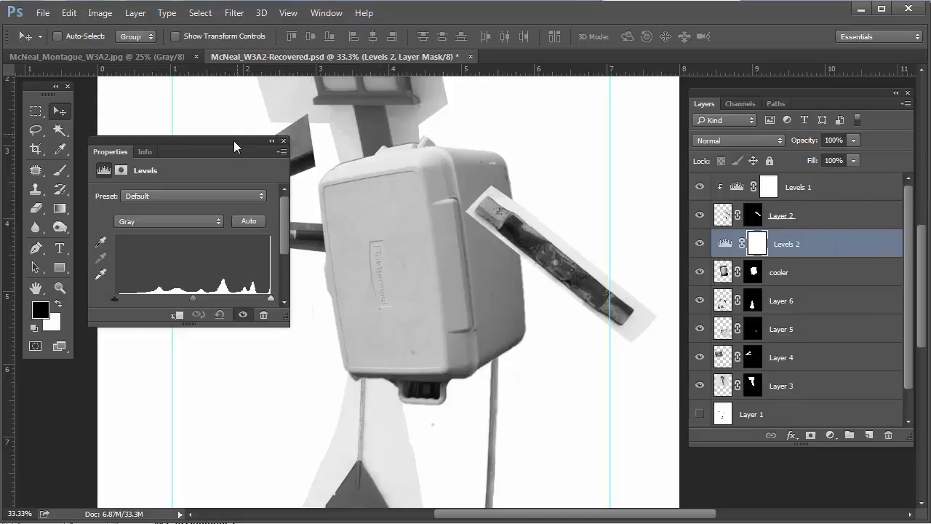
left_click_drag(234, 140, 264, 274)
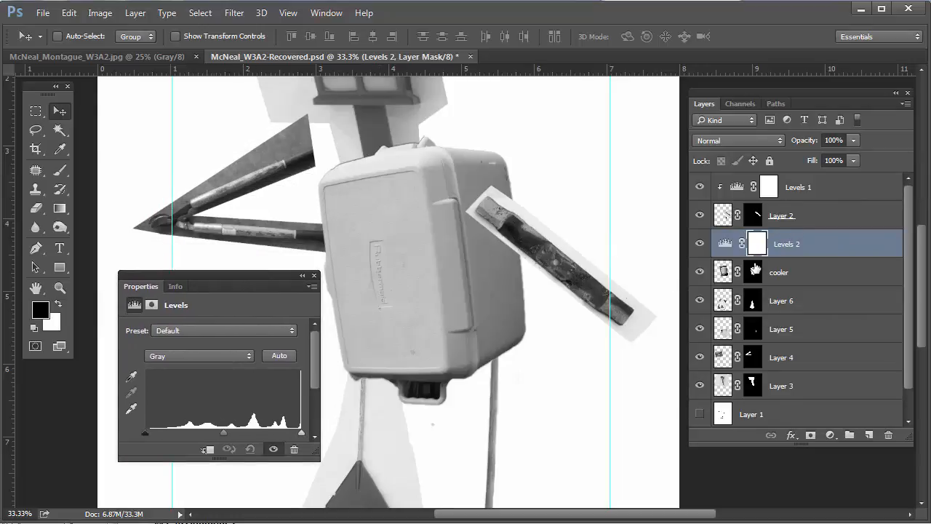
left_click(846, 254, "alt")
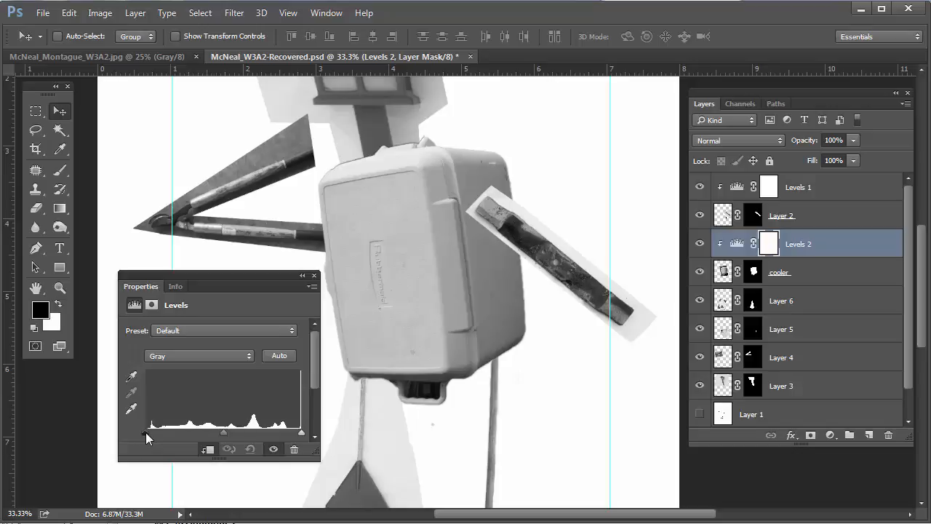
Raise Levels 2's black point, pull in its white point, and shift midtones slightly darker
left_click_drag(146, 432, 160, 430)
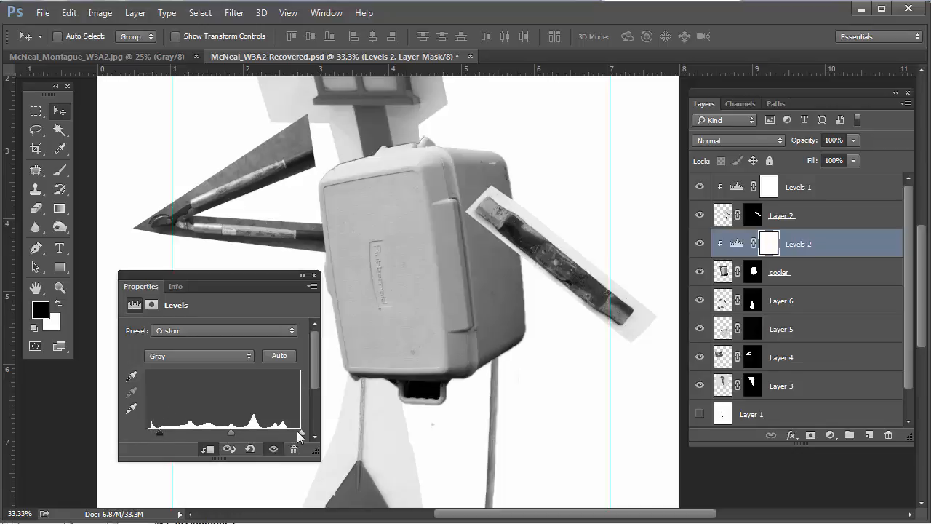
left_click_drag(301, 433, 289, 433)
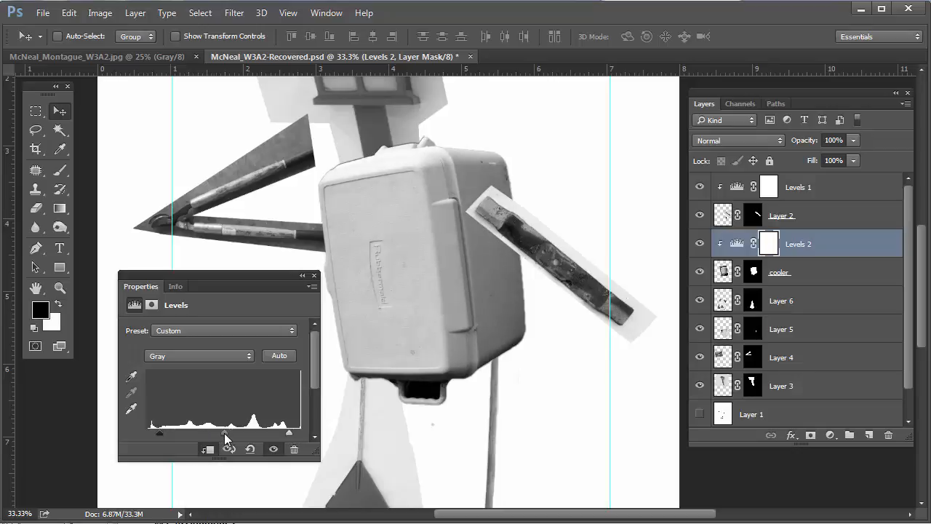
left_click_drag(223, 435, 229, 436)
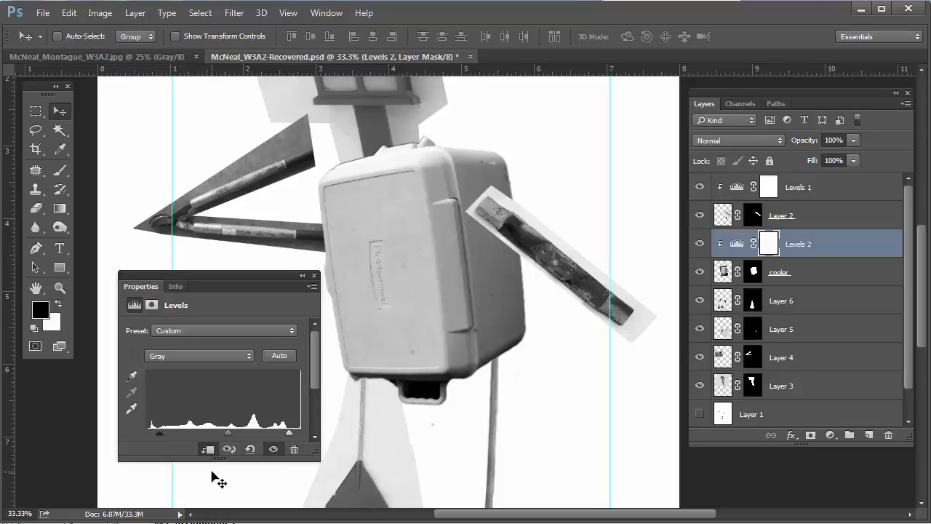
Compare the cooler with Levels 2 on and off, leave it on, close settings and zoom out
left_click(699, 245)
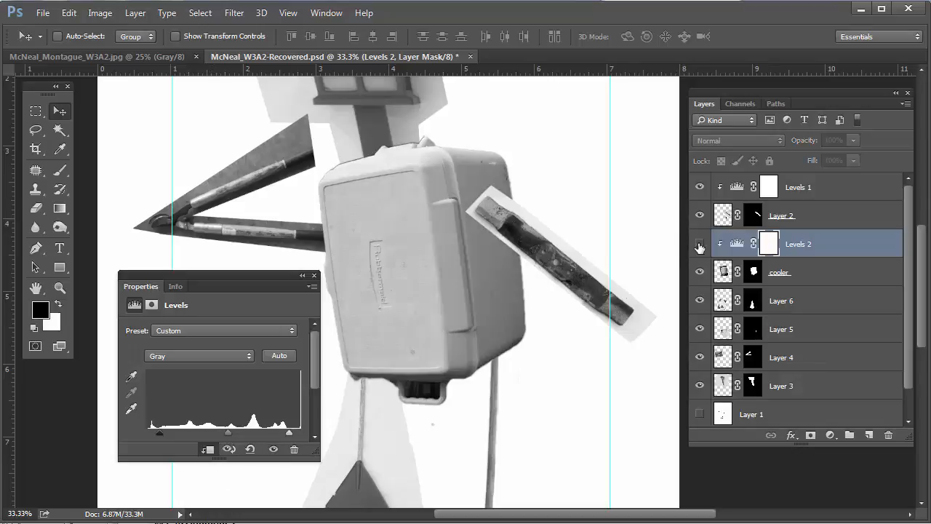
left_click(699, 246)
left_click(699, 245)
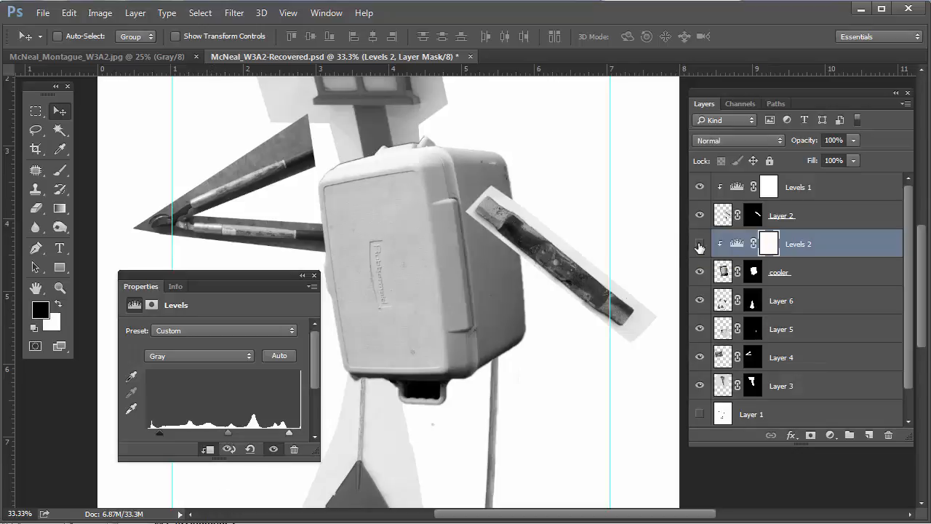
left_click(699, 245)
left_click(699, 245)
left_click(315, 275)
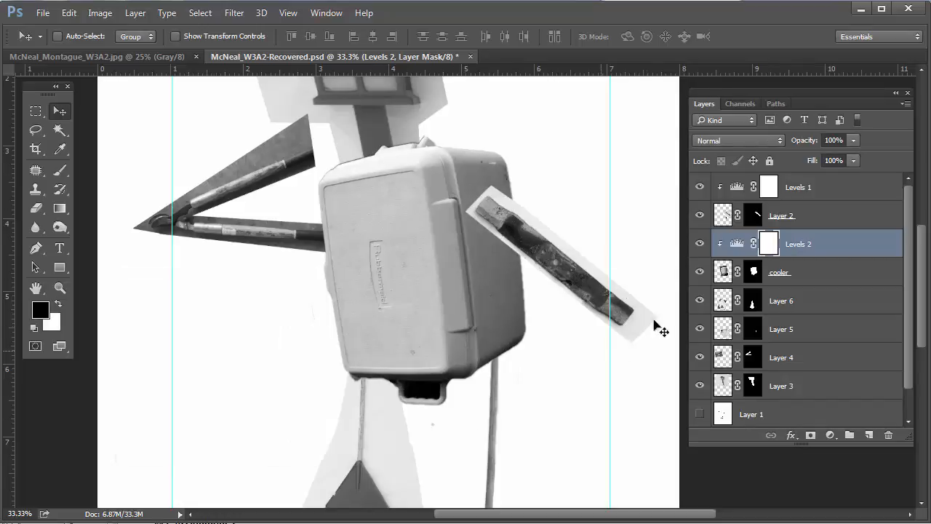
scroll(557, 332, "down", 1)
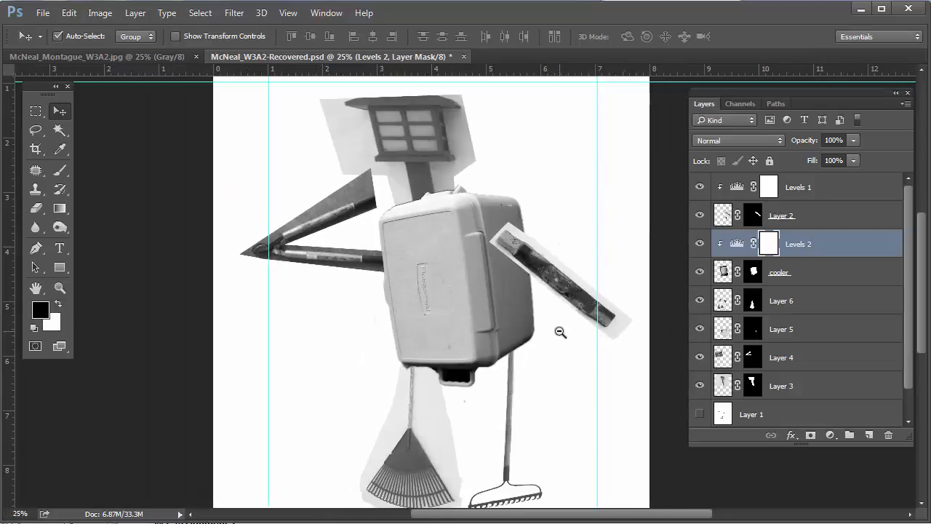